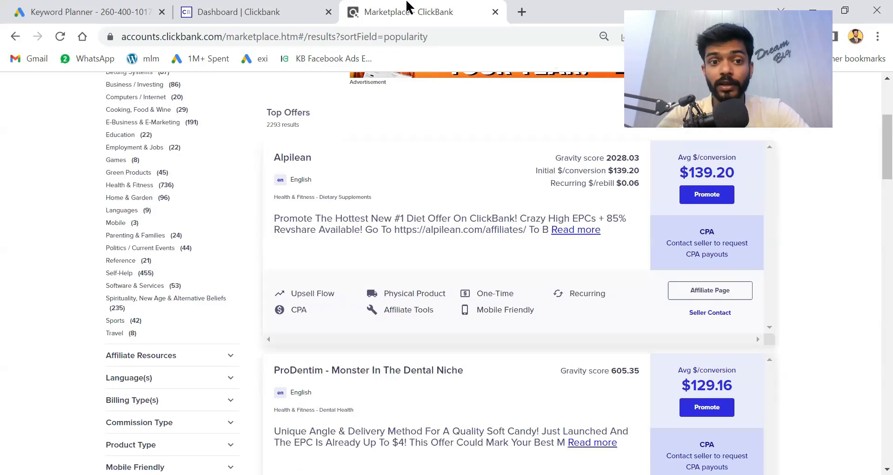
pyautogui.scroll(2, 321, 251)
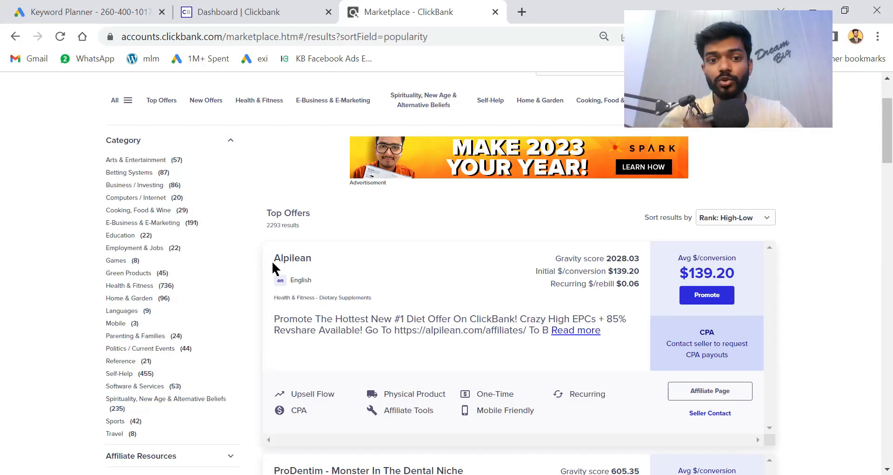
pyautogui.scroll(-8, 272, 261)
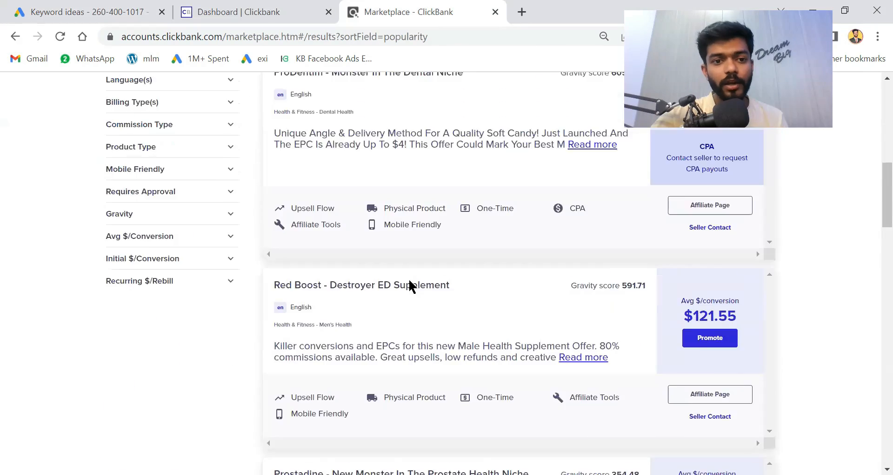
pyautogui.scroll(6, 409, 285)
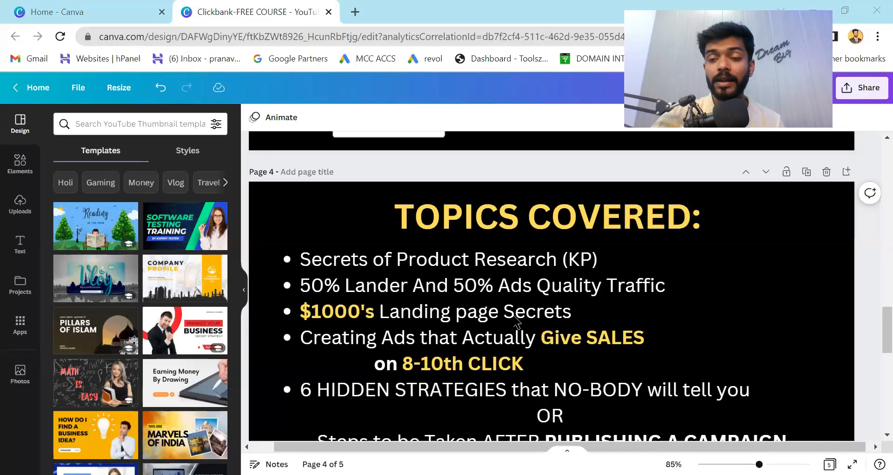
pyautogui.scroll(-1, 516, 321)
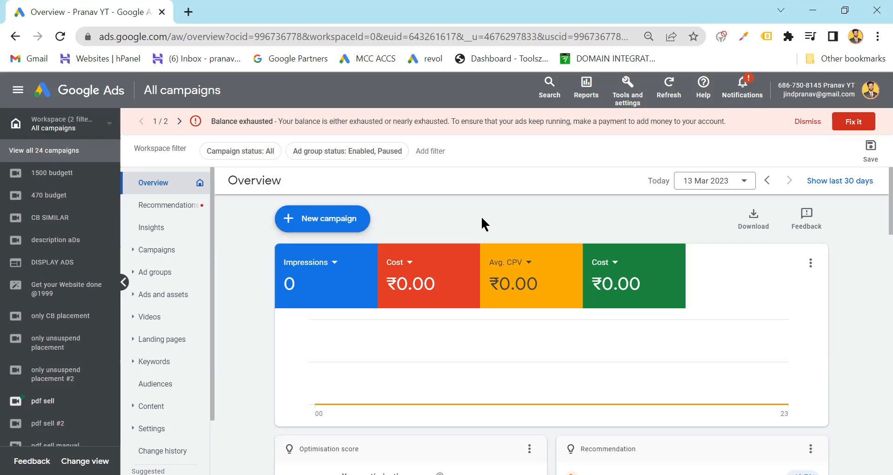
# Start a new campaign without a goal's guidance and choose Search as the campaign type.
pyautogui.click(354, 217)
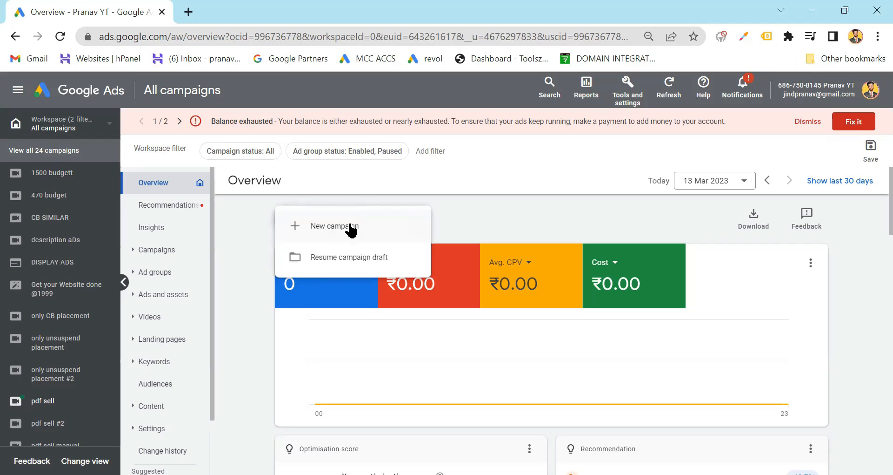
pyautogui.click(352, 228)
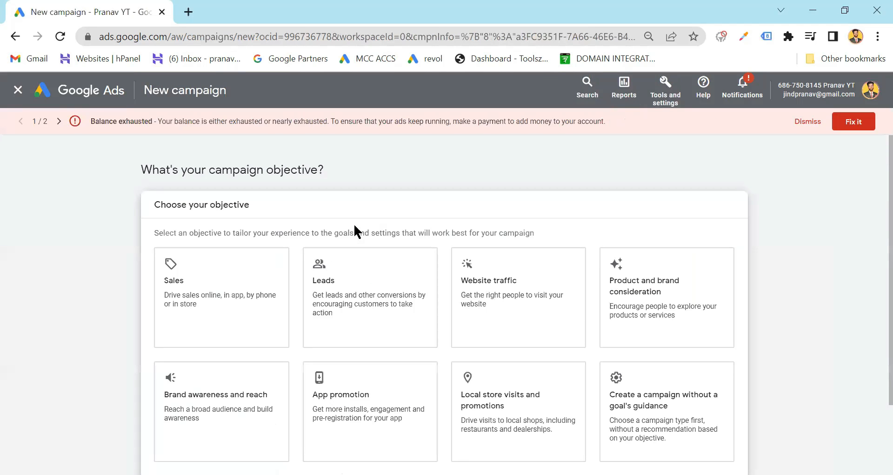
pyautogui.scroll(-3, 356, 219)
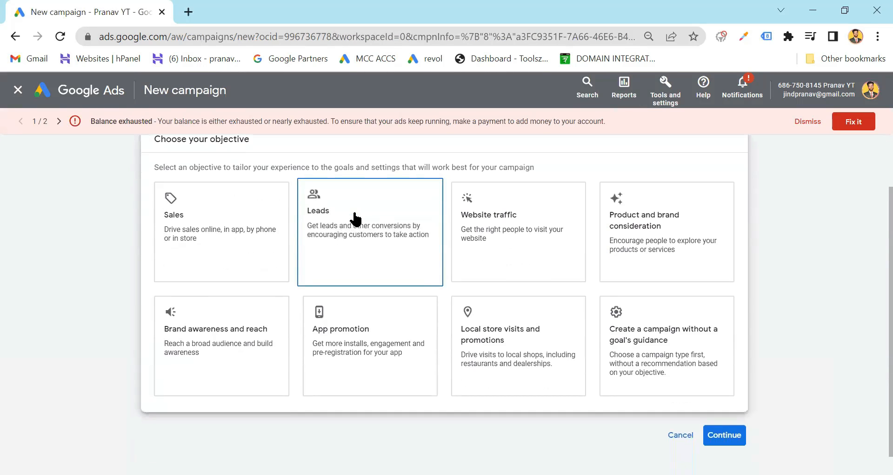
pyautogui.click(633, 316)
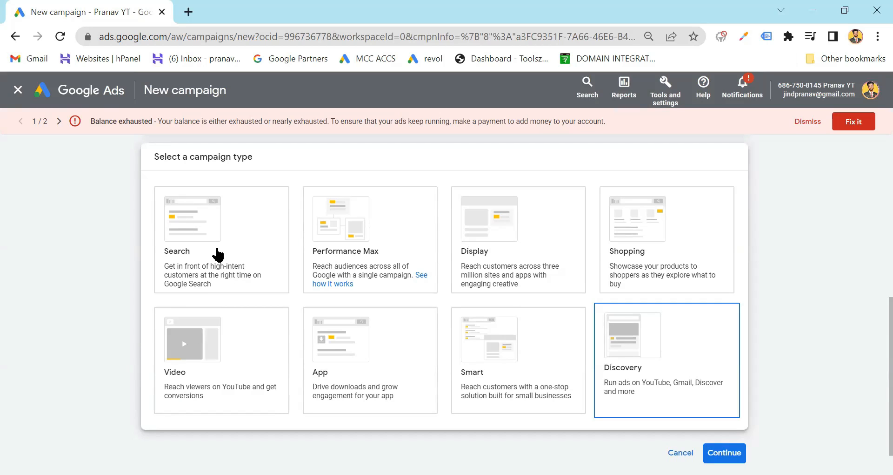
pyautogui.click(194, 263)
pyautogui.scroll(2, 245, 256)
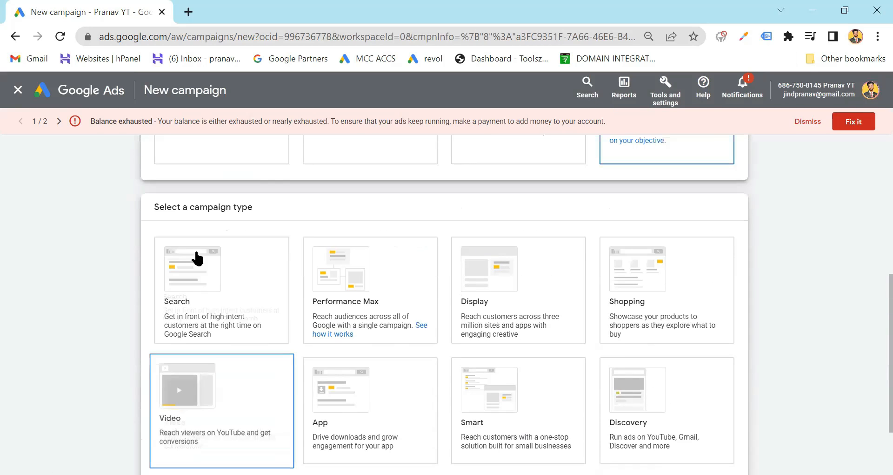
# Review the account-default conversion goals offered for the campaign, including their sources, actions and values.
pyautogui.scroll(-8, 219, 300)
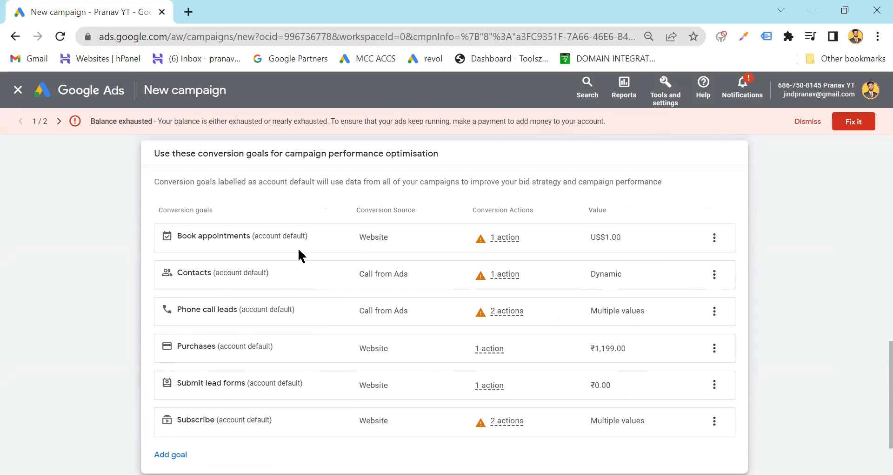
pyautogui.scroll(3, 300, 255)
pyautogui.scroll(2, 299, 250)
pyautogui.scroll(-3, 351, 325)
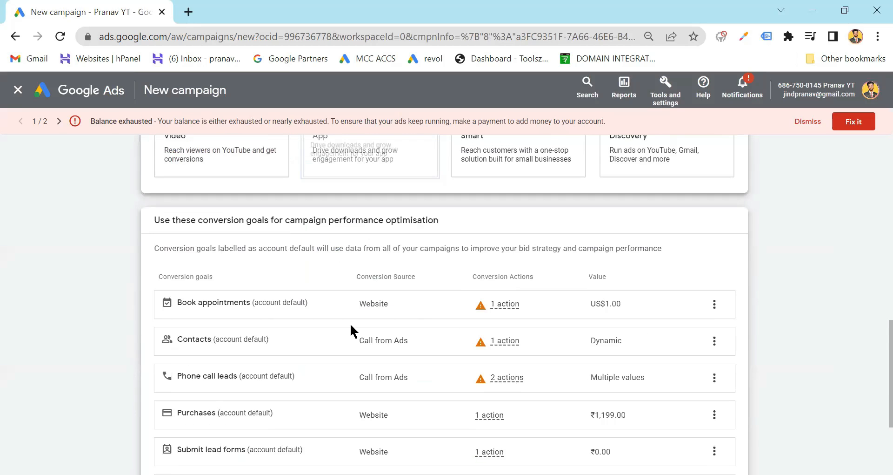
pyautogui.scroll(-3, 350, 323)
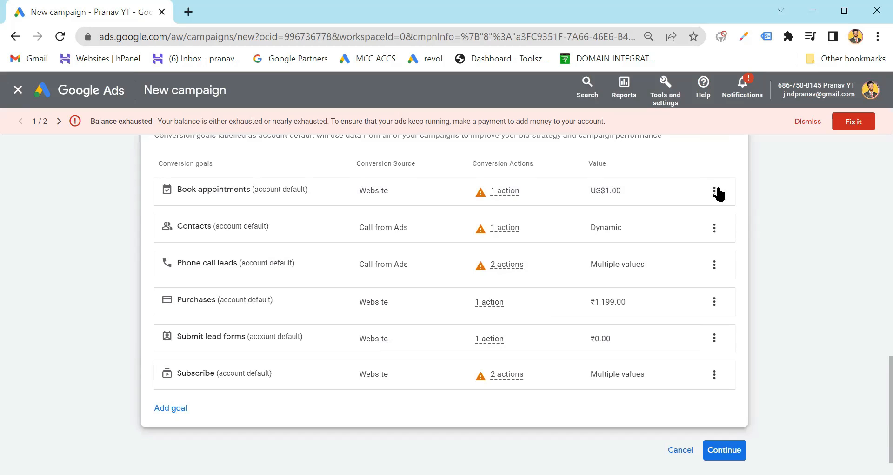
pyautogui.scroll(-1, 304, 307)
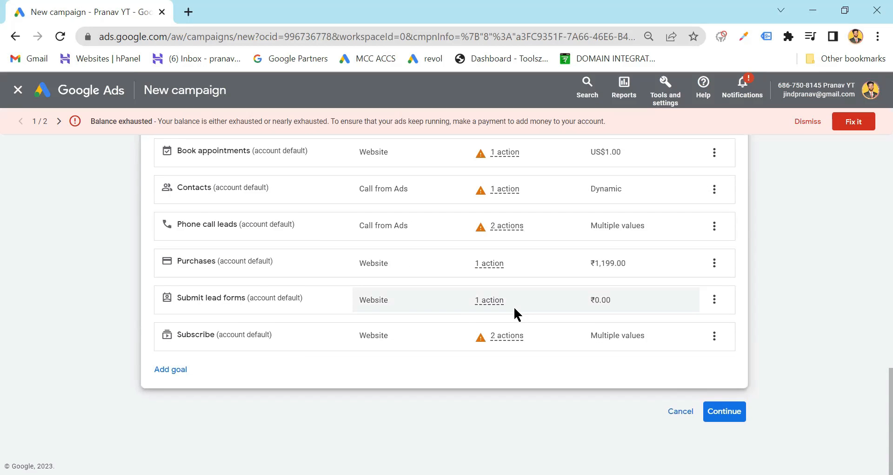
pyautogui.moveTo(519, 289)
pyautogui.scroll(1, 517, 282)
pyautogui.scroll(-1, 651, 405)
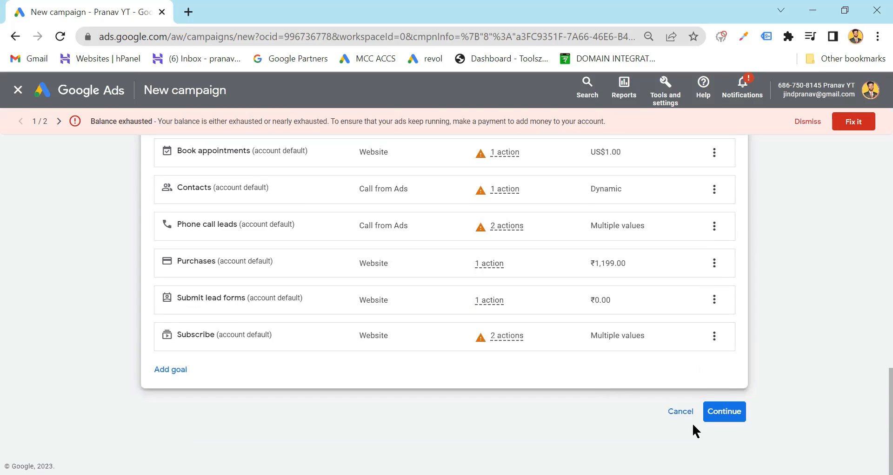
pyautogui.scroll(2, 658, 239)
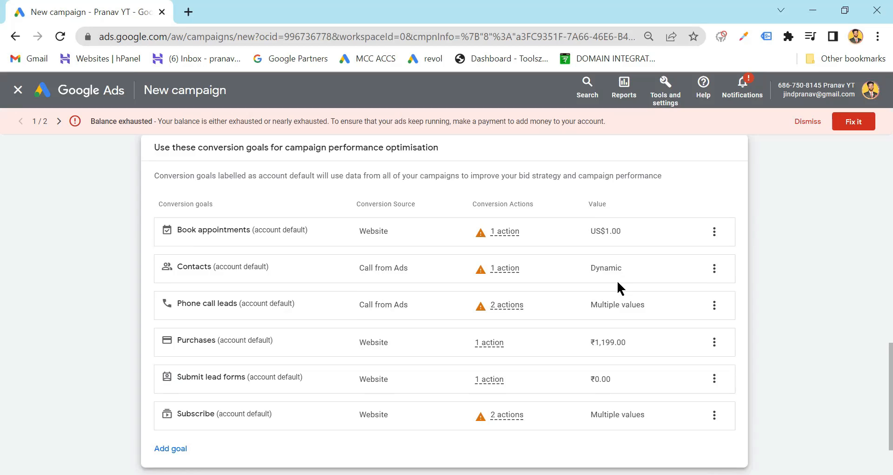
pyautogui.scroll(-2, 619, 289)
# Keep the default conversion goals, name the campaign "test cb" with no result types selected, and continue to the bidding settings.
pyautogui.click(725, 411)
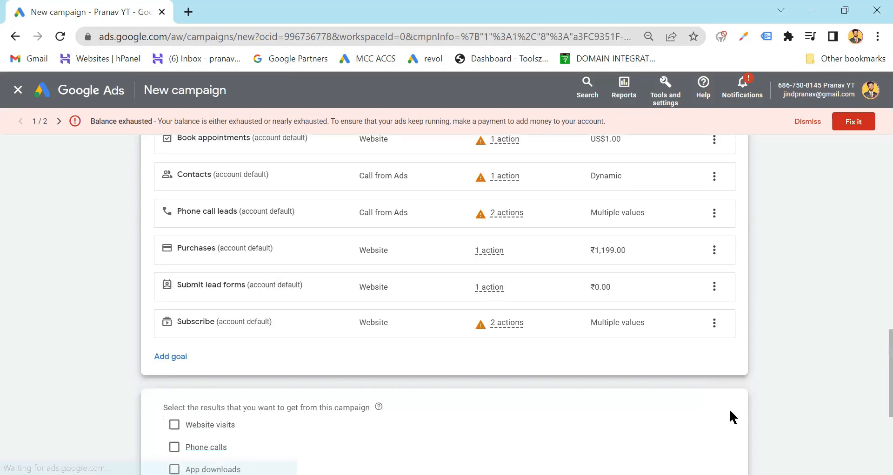
pyautogui.click(187, 262)
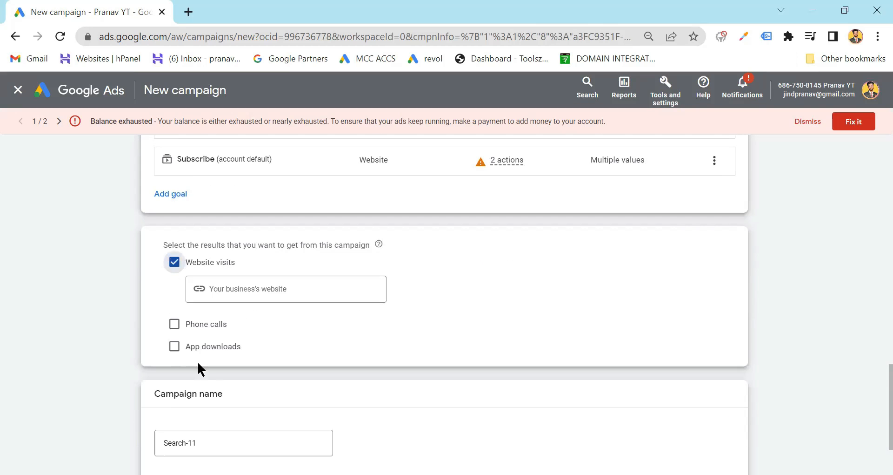
pyautogui.click(224, 434)
pyautogui.hotkey('ctrl', 'a')
pyautogui.write('test cb')
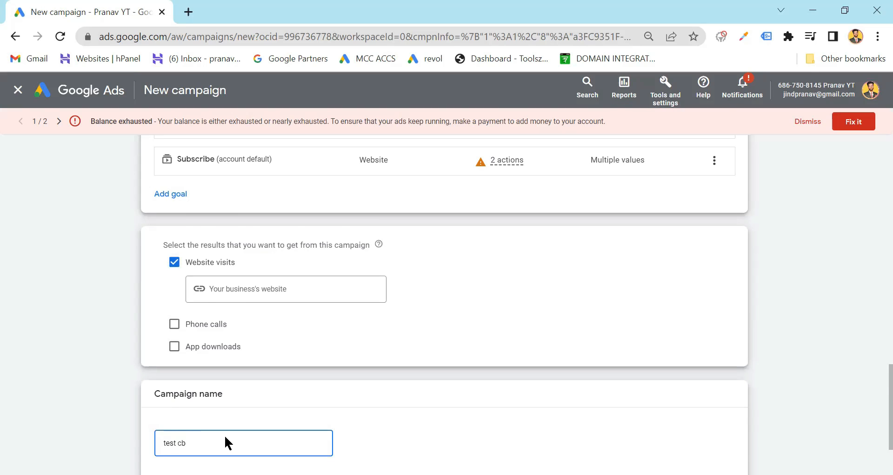
pyautogui.scroll(-3, 608, 386)
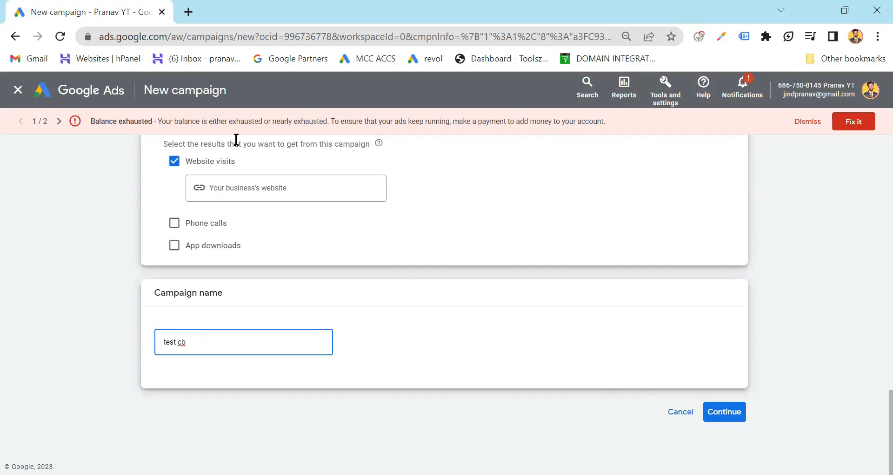
pyautogui.click(173, 162)
pyautogui.click(728, 411)
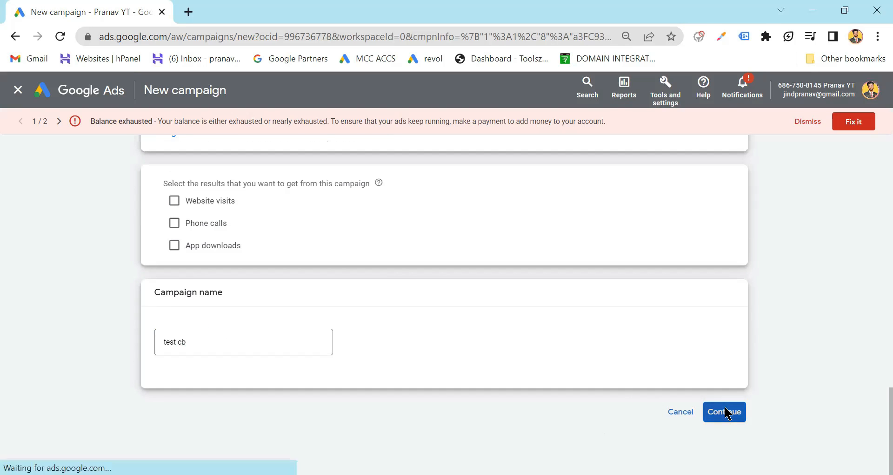
pyautogui.click(591, 391)
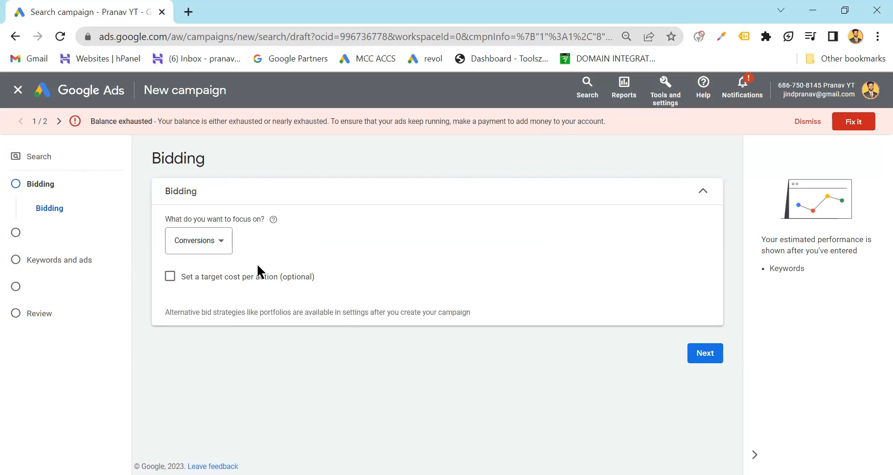
# Set the campaign's bidding focus to Clicks after checking the available optimisation options.
pyautogui.click(216, 243)
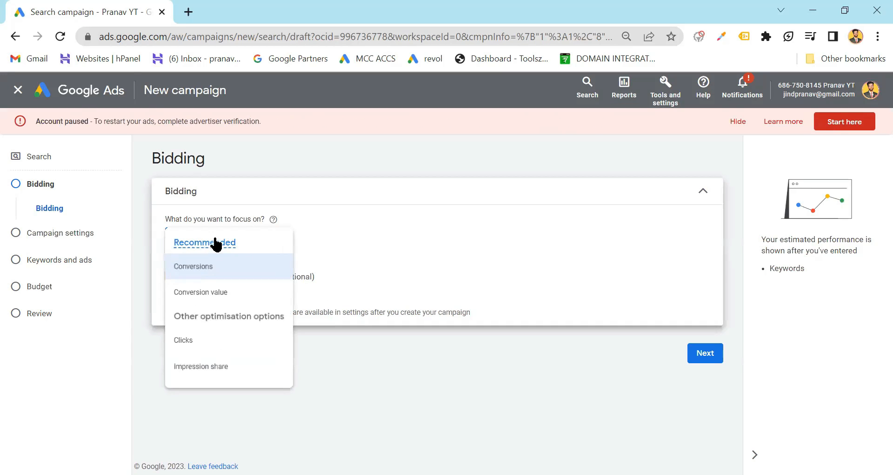
pyautogui.click(412, 263)
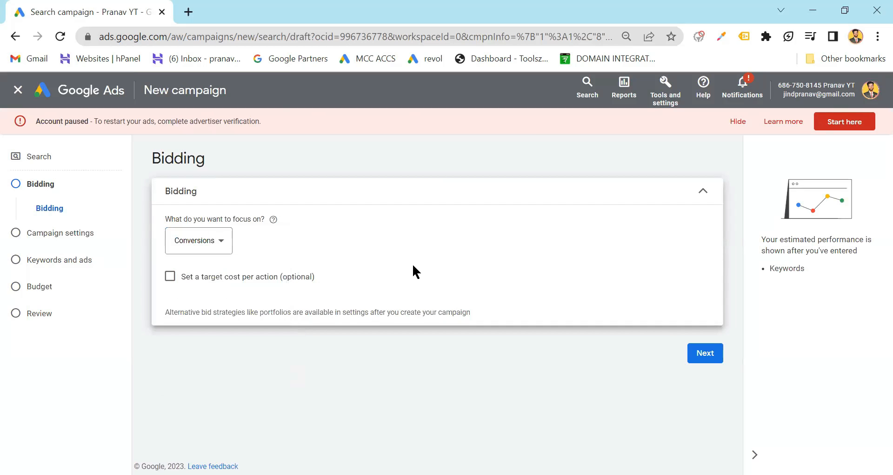
pyautogui.click(221, 242)
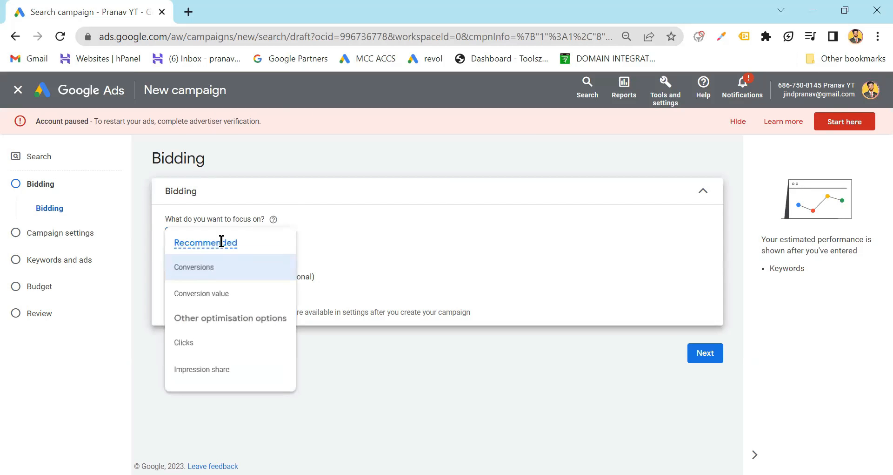
pyautogui.click(194, 344)
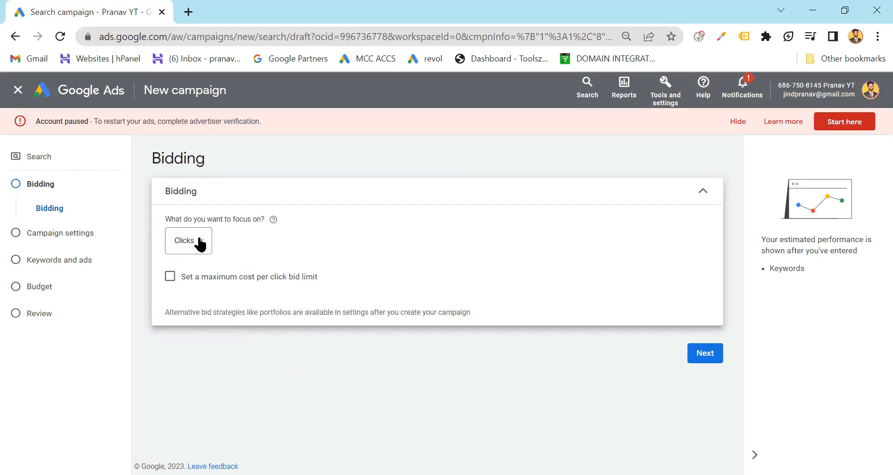
pyautogui.click(191, 251)
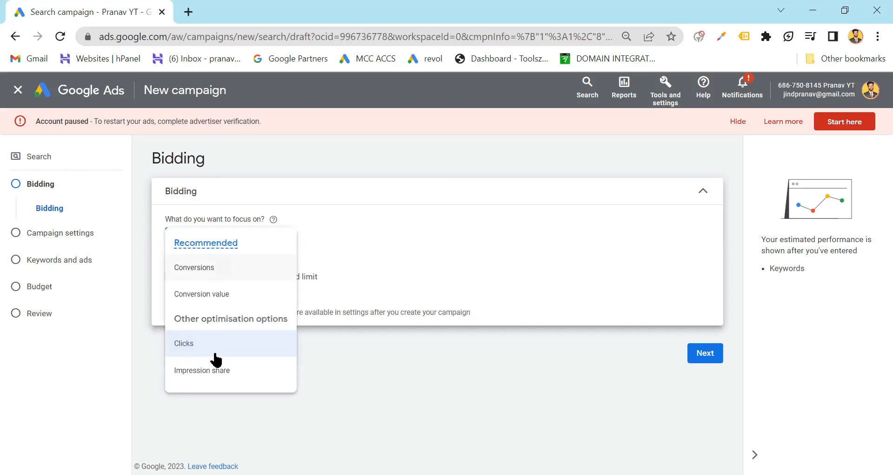
pyautogui.click(356, 221)
pyautogui.click(185, 239)
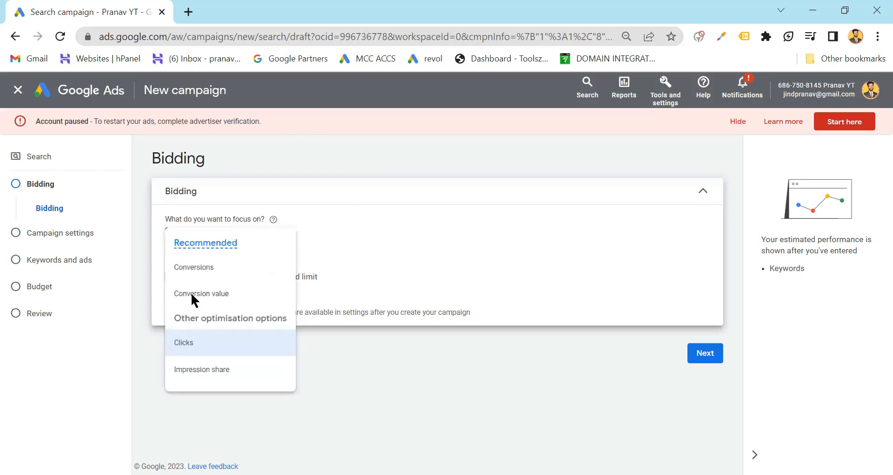
pyautogui.click(202, 343)
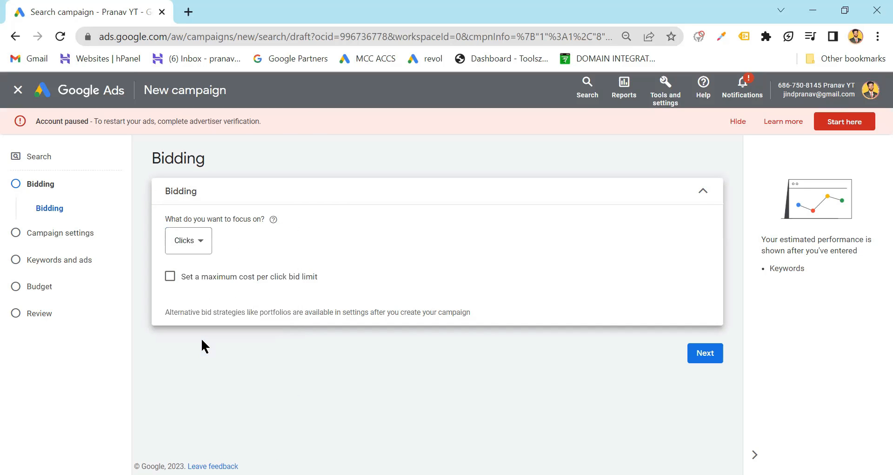
# Enable a maximum cost per click bid limit for the Clicks bidding strategy.
pyautogui.click(187, 278)
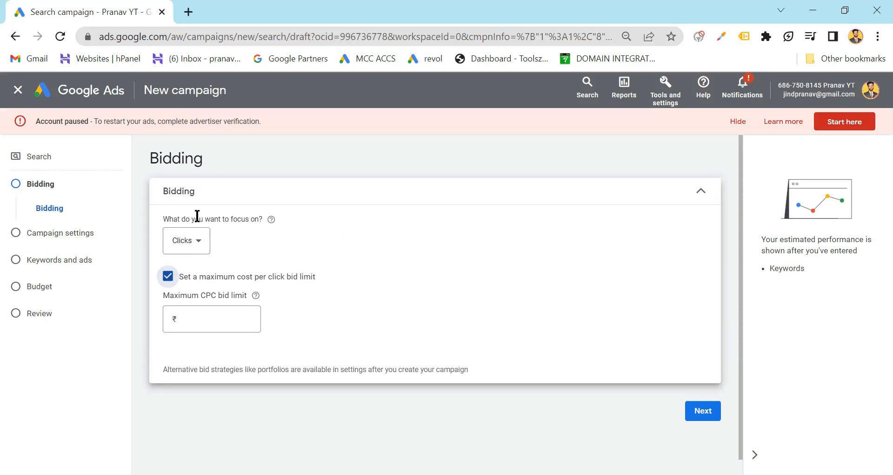
pyautogui.moveTo(164, 218); pyautogui.dragTo(269, 225)
pyautogui.click(268, 226)
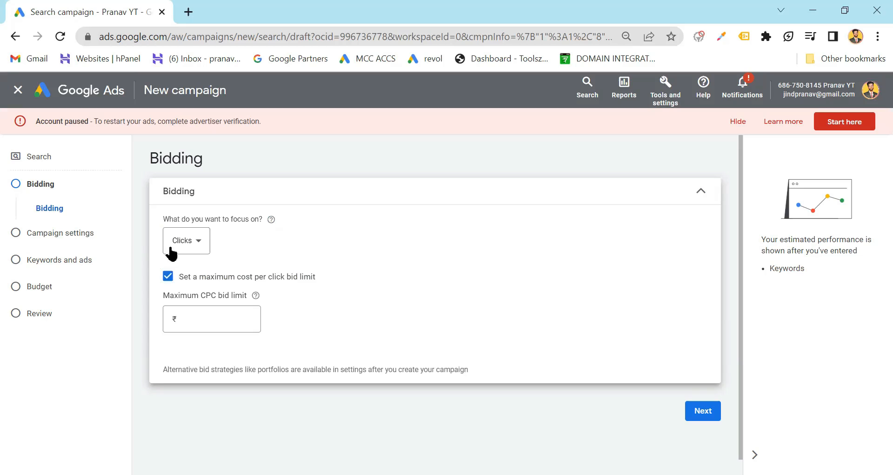
pyautogui.click(168, 276)
pyautogui.click(162, 282)
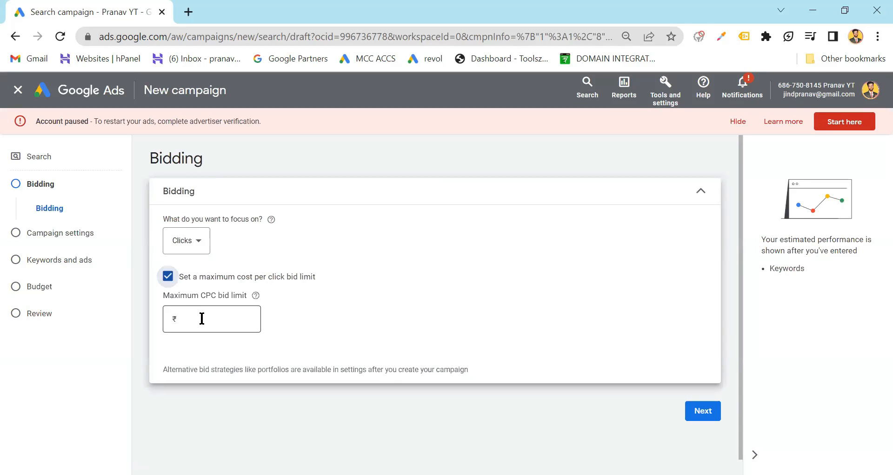
# Set the maximum CPC bid limit to ₹350.
pyautogui.click(202, 318)
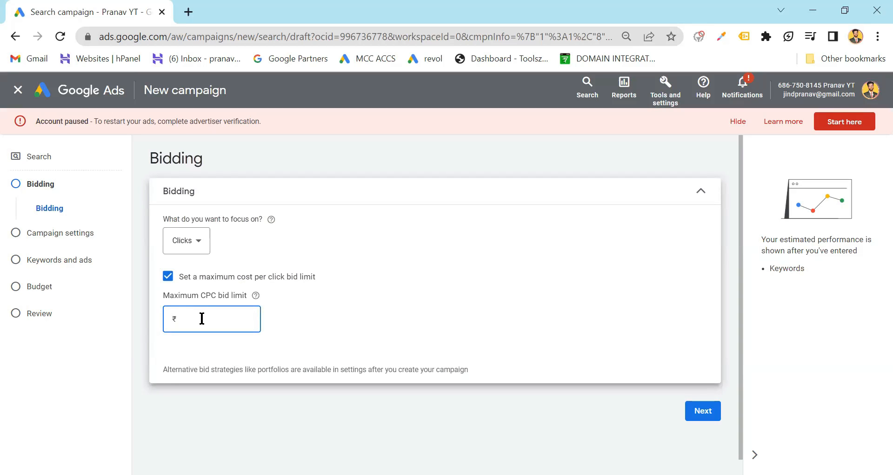
pyautogui.write('350')
pyautogui.click(396, 321)
pyautogui.scroll(-1, 396, 321)
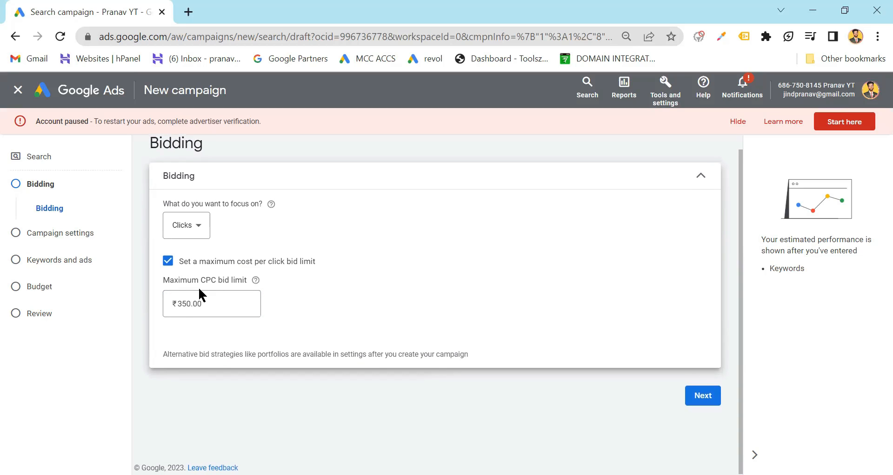
# Change the maximum CPC bid limit to ₹220.
pyautogui.click(179, 307)
pyautogui.moveTo(202, 303); pyautogui.dragTo(162, 305)
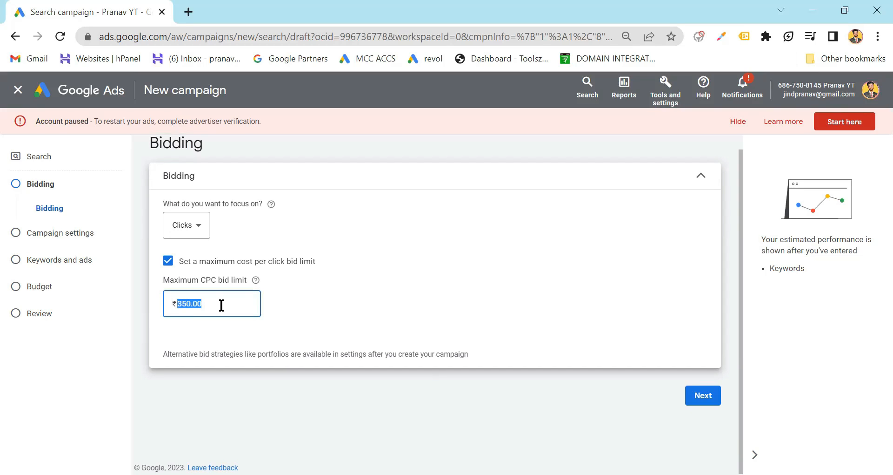
pyautogui.write('220')
pyautogui.click(296, 345)
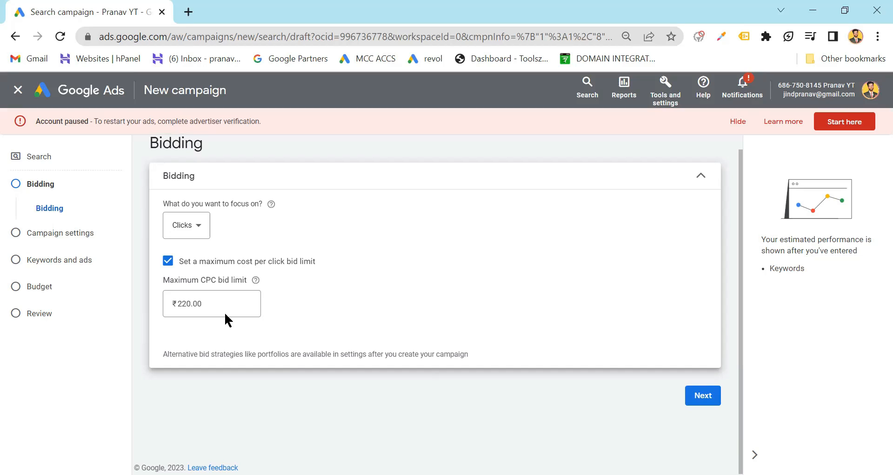
# Set the maximum CPC bid limit to ₹400 and continue to the campaign settings.
pyautogui.moveTo(215, 303); pyautogui.dragTo(154, 305)
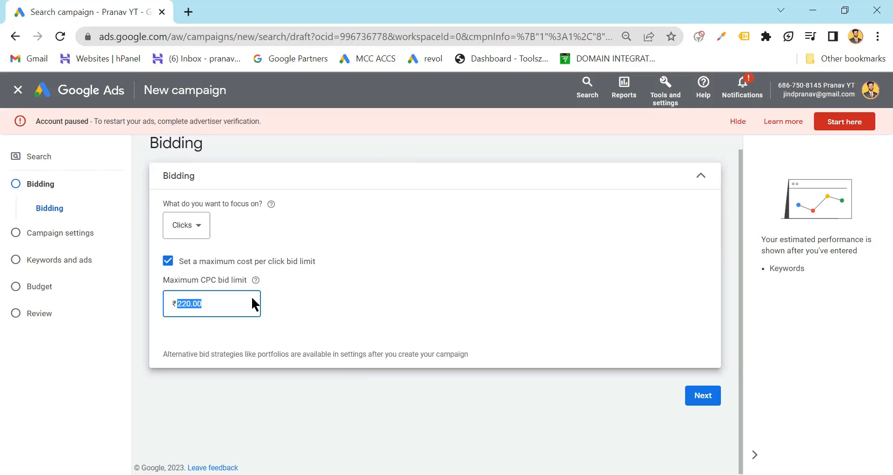
pyautogui.click(288, 300)
pyautogui.moveTo(227, 302); pyautogui.dragTo(126, 315)
pyautogui.write('400')
pyautogui.click(704, 396)
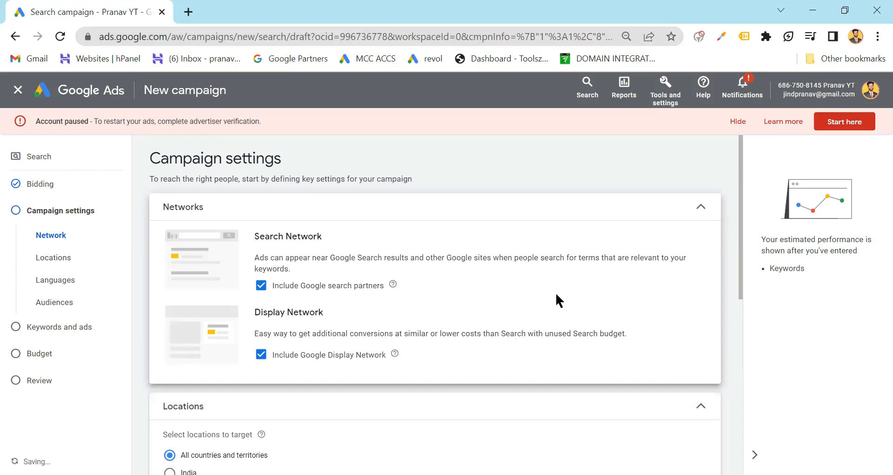
# Exclude Google search partners and the Google Display Network from the campaign's networks.
pyautogui.scroll(-1, 555, 292)
pyautogui.click(261, 241)
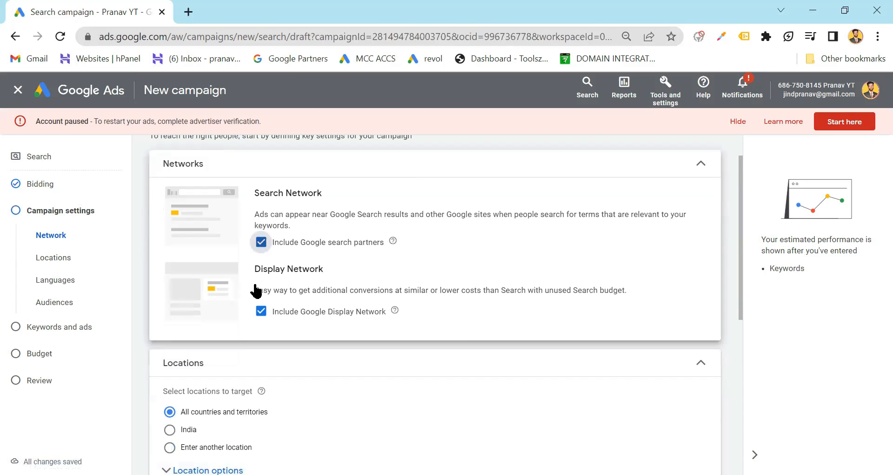
pyautogui.click(261, 311)
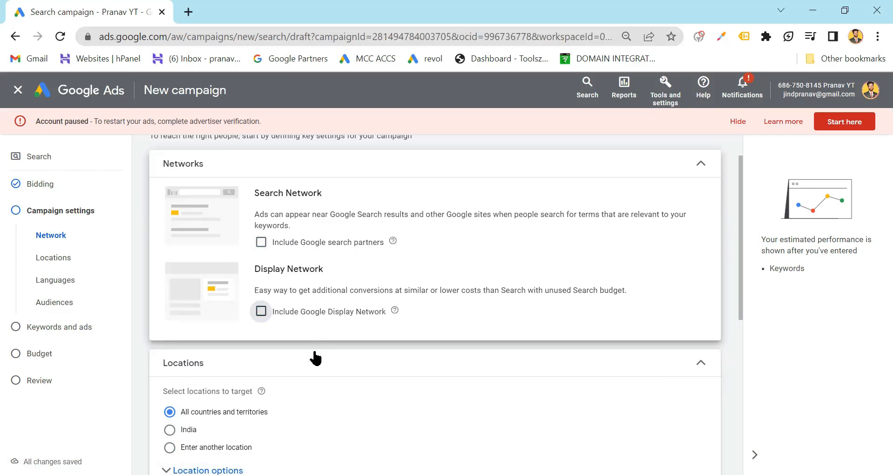
# Restrict the campaign's locations to a custom entry and target the United States.
pyautogui.scroll(-2, 315, 358)
pyautogui.scroll(-1, 313, 357)
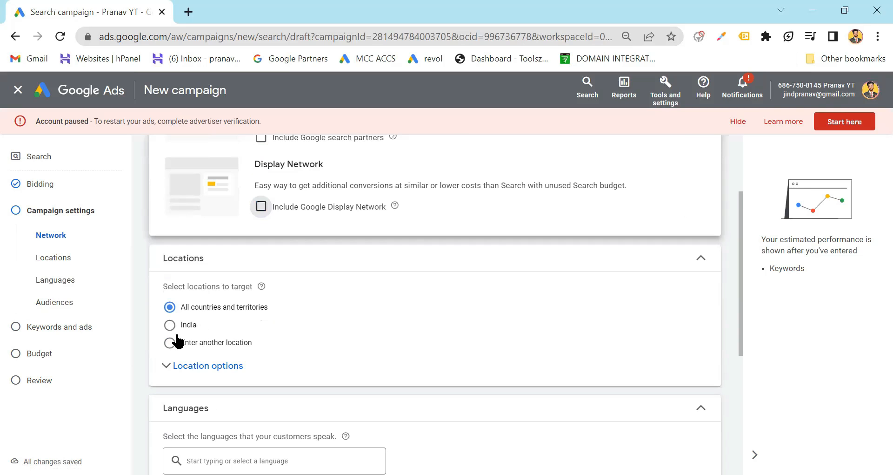
pyautogui.click(169, 349)
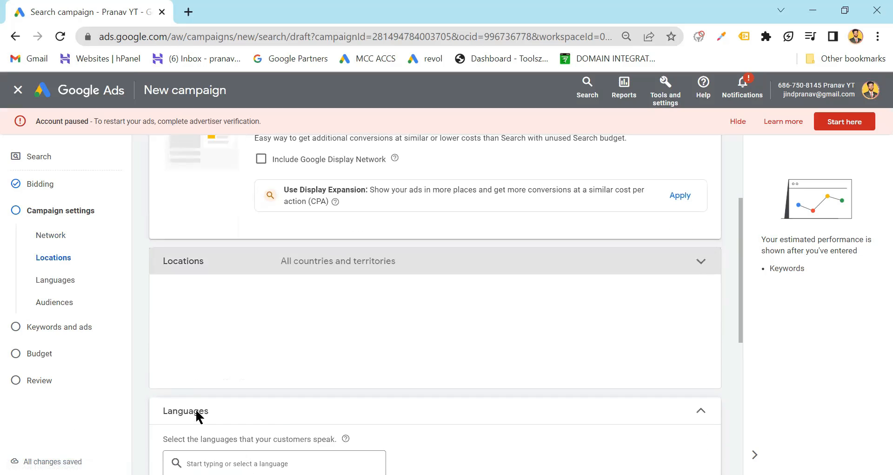
pyautogui.click(328, 263)
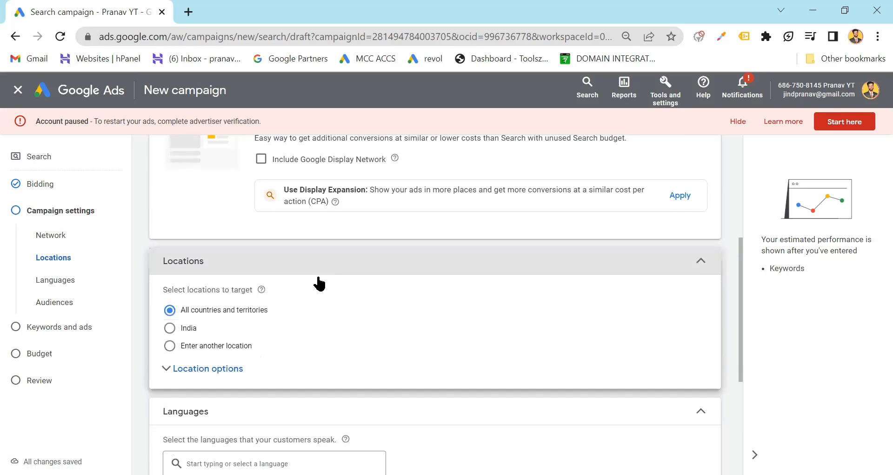
pyautogui.click(168, 347)
pyautogui.click(260, 375)
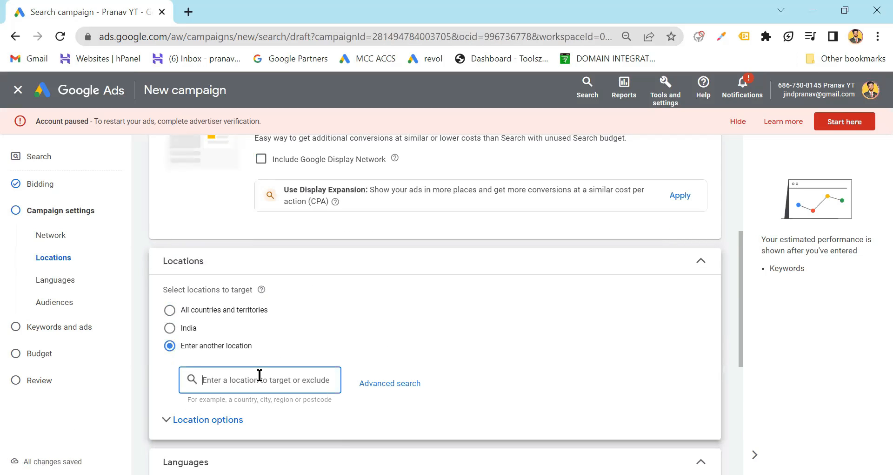
pyautogui.write('unites')
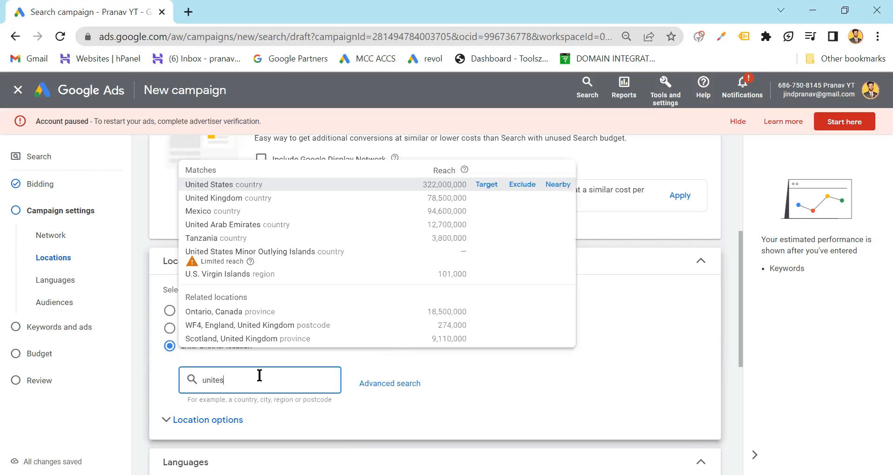
pyautogui.click(486, 184)
# Expand the location options to inspect the target and exclude presence settings.
pyautogui.scroll(-2, 325, 345)
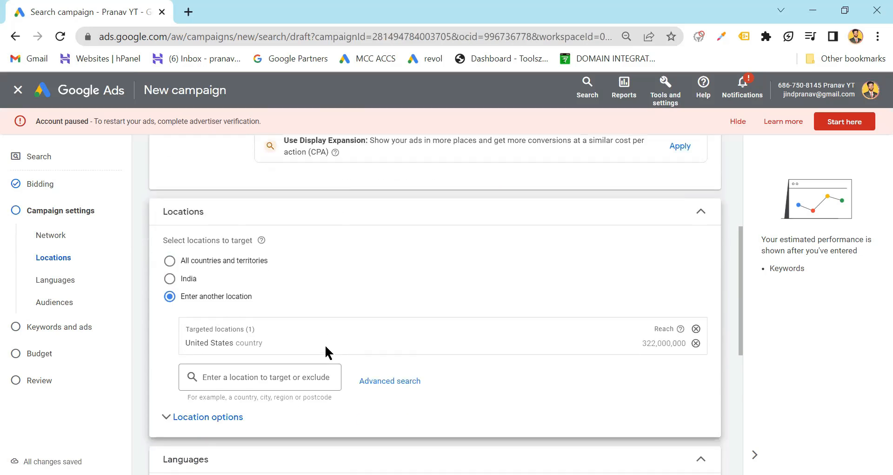
pyautogui.click(230, 361)
pyautogui.scroll(-2, 233, 363)
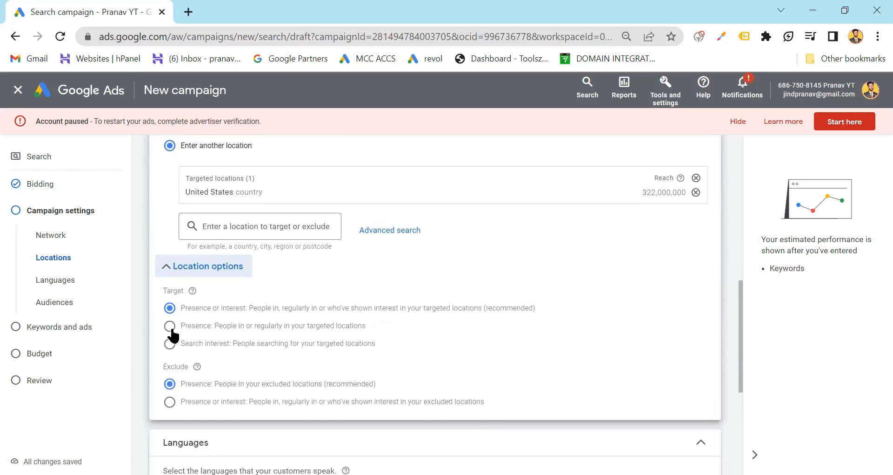
# Reveal the campaign's additional settings below the languages and audience segments, and continue to the keywords and ads stage.
pyautogui.scroll(-5, 335, 317)
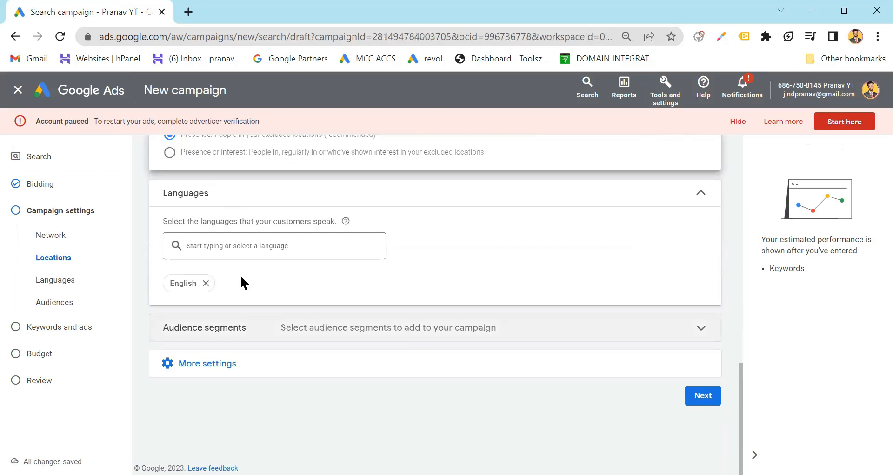
pyautogui.click(215, 365)
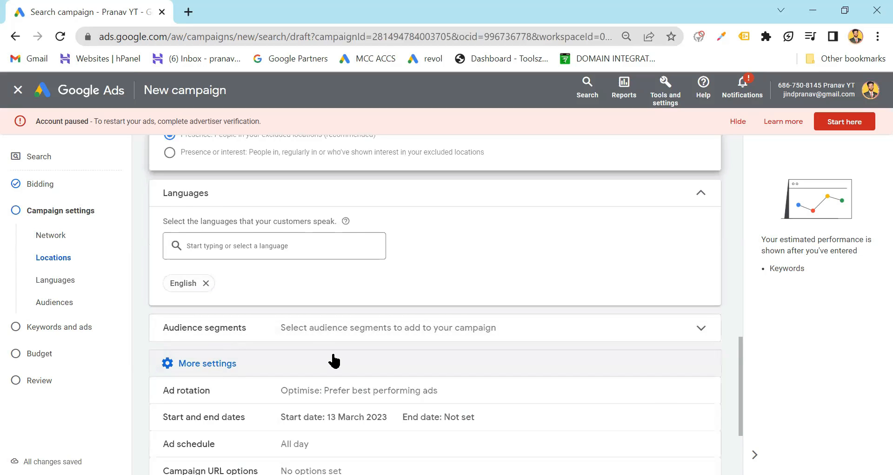
pyautogui.scroll(-3, 372, 360)
pyautogui.click(702, 393)
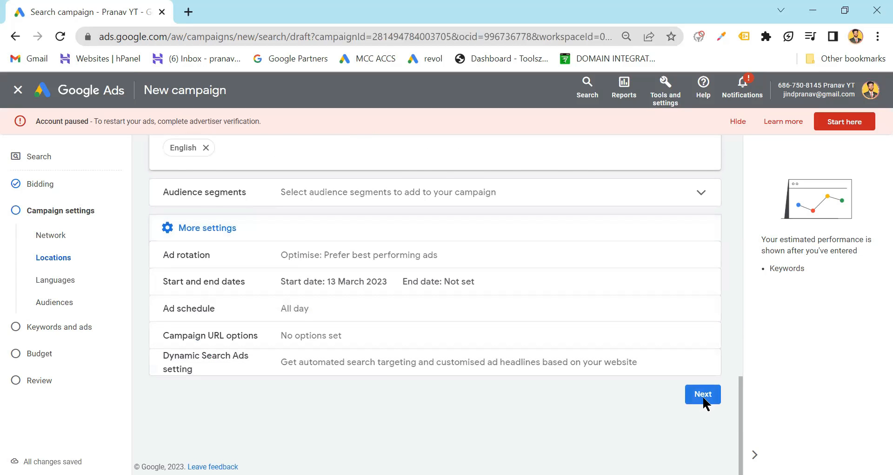
# Enter "test" as the ad group's keyword.
pyautogui.scroll(-3, 319, 261)
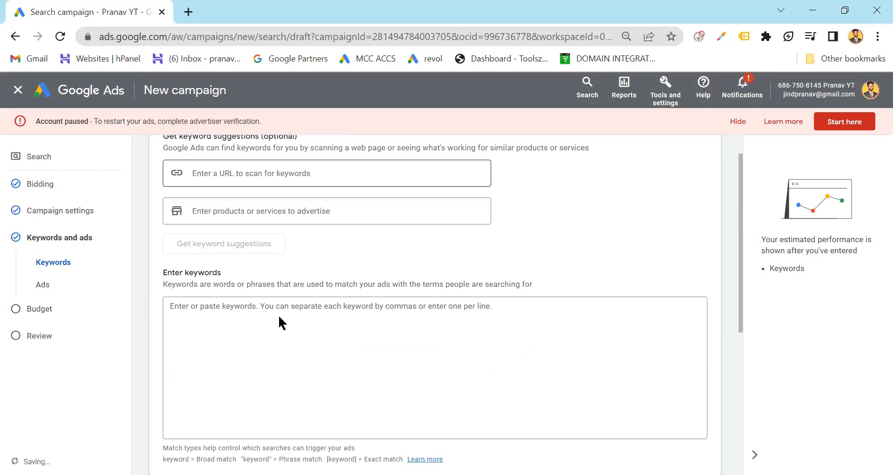
pyautogui.click(275, 347)
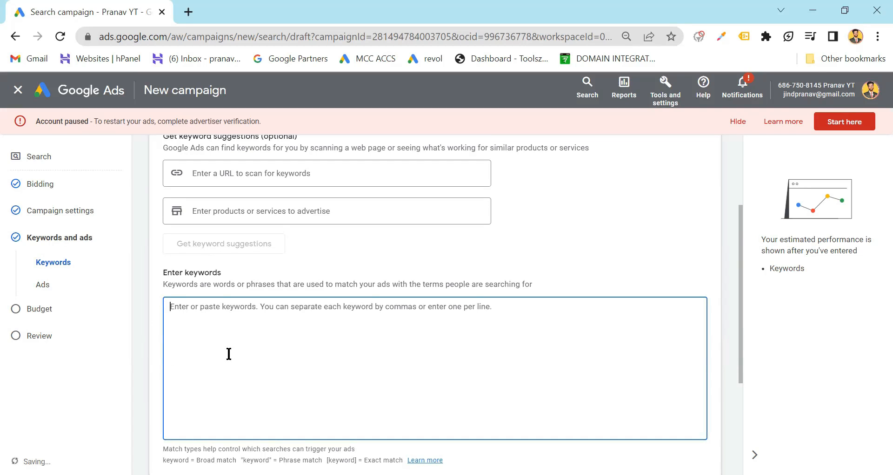
pyautogui.scroll(-1, 261, 372)
pyautogui.scroll(-2, 289, 389)
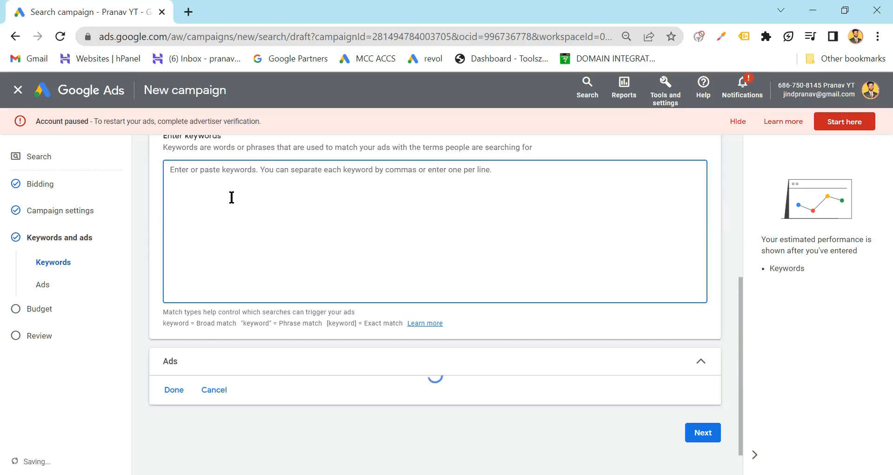
pyautogui.scroll(-3, 458, 343)
pyautogui.write('test')
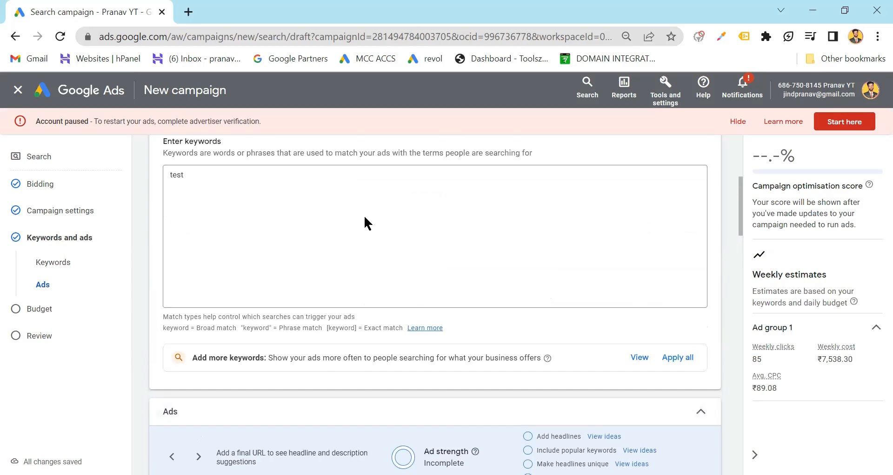
# Examine the ad form's final URL, display path, headlines, descriptions, asset sections and ad preview.
pyautogui.scroll(-3, 397, 313)
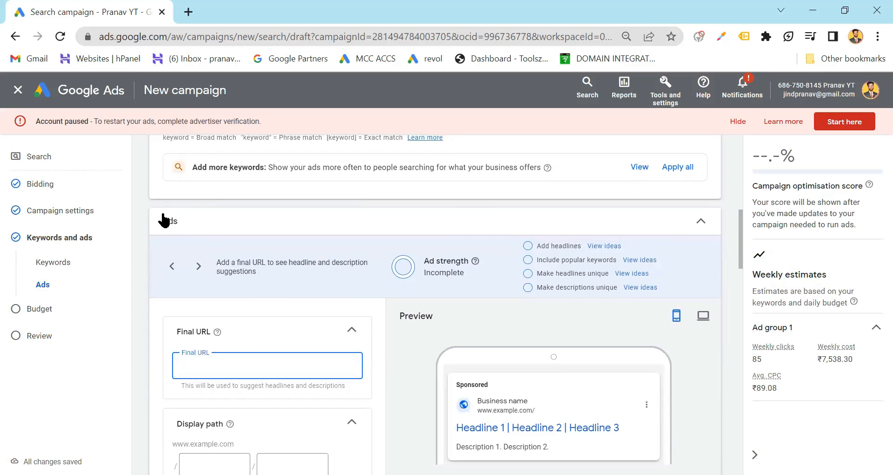
pyautogui.moveTo(193, 225); pyautogui.dragTo(195, 226)
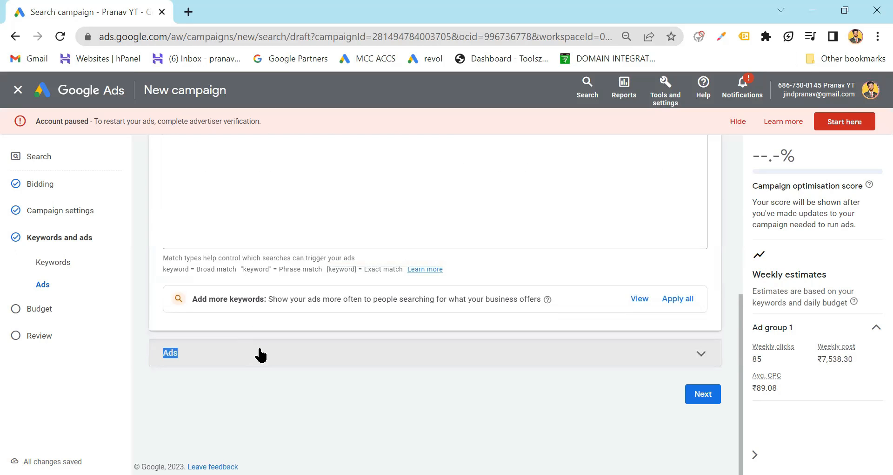
pyautogui.click(261, 356)
pyautogui.scroll(-4, 261, 356)
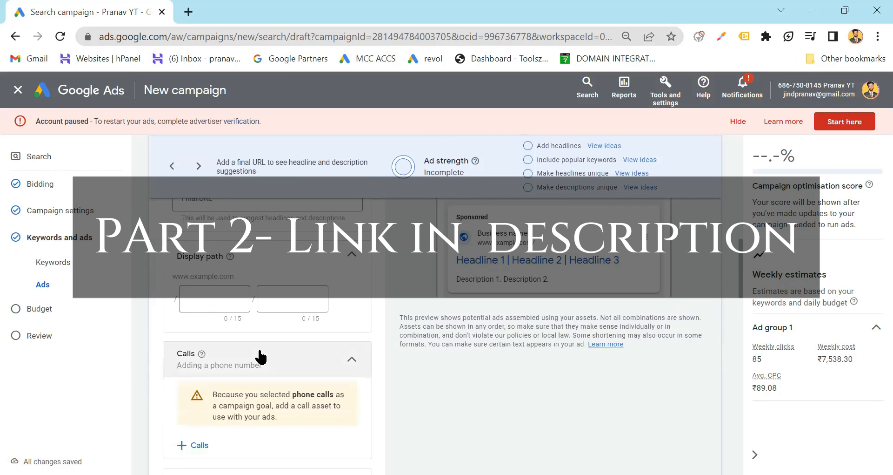
pyautogui.scroll(-5, 260, 356)
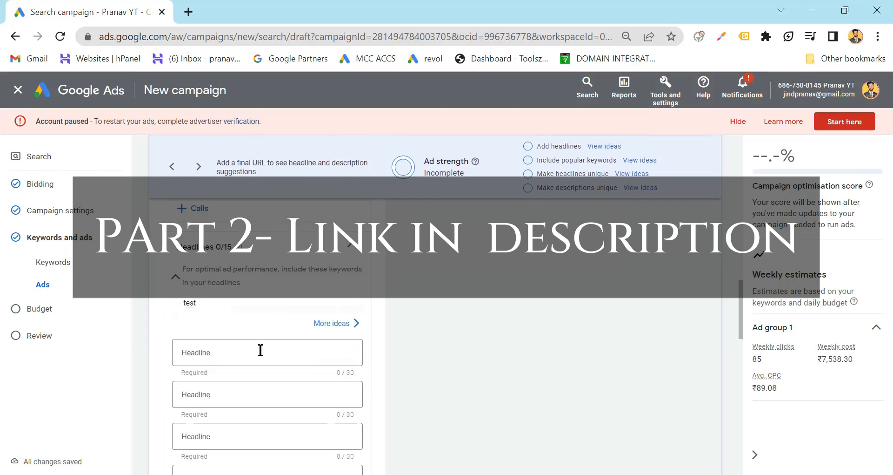
pyautogui.scroll(-3, 260, 356)
pyautogui.scroll(6, 260, 356)
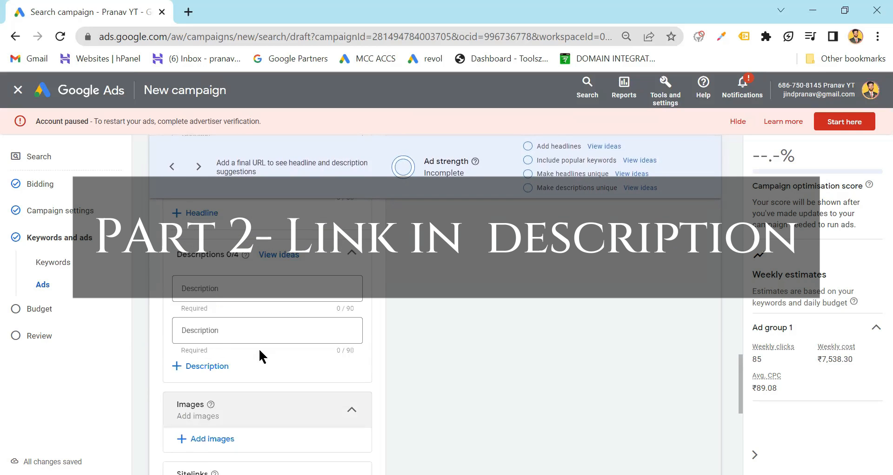
pyautogui.scroll(-3, 294, 325)
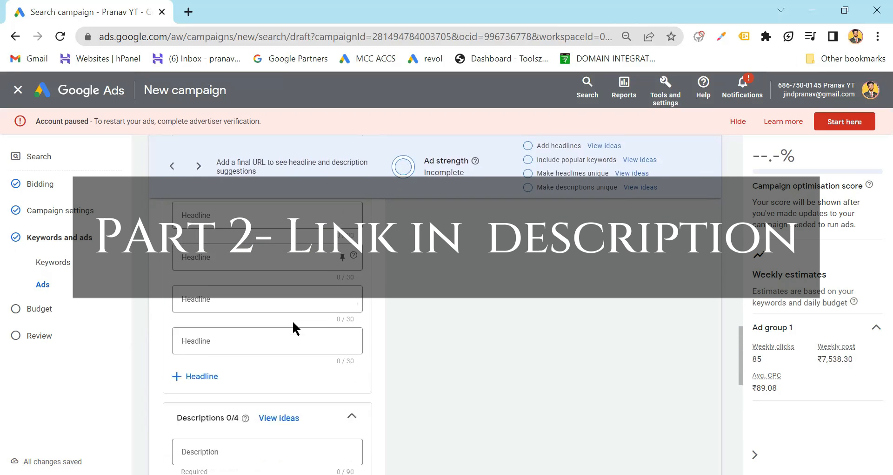
pyautogui.scroll(-4, 294, 323)
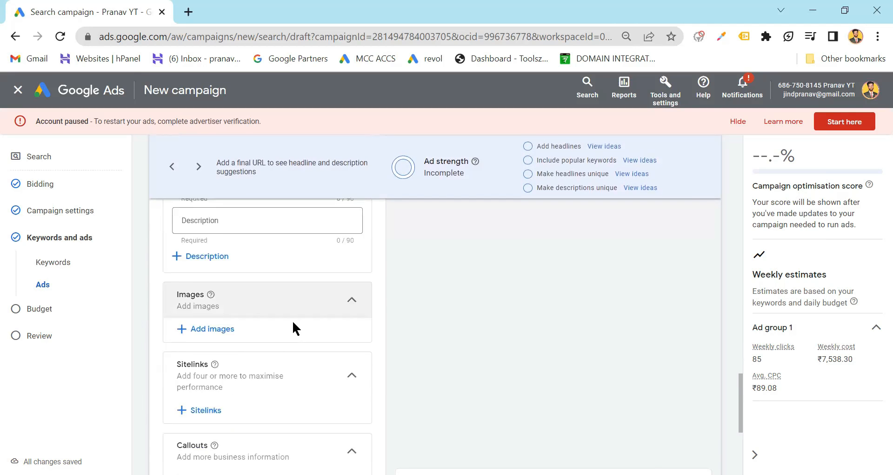
pyautogui.scroll(-3, 375, 365)
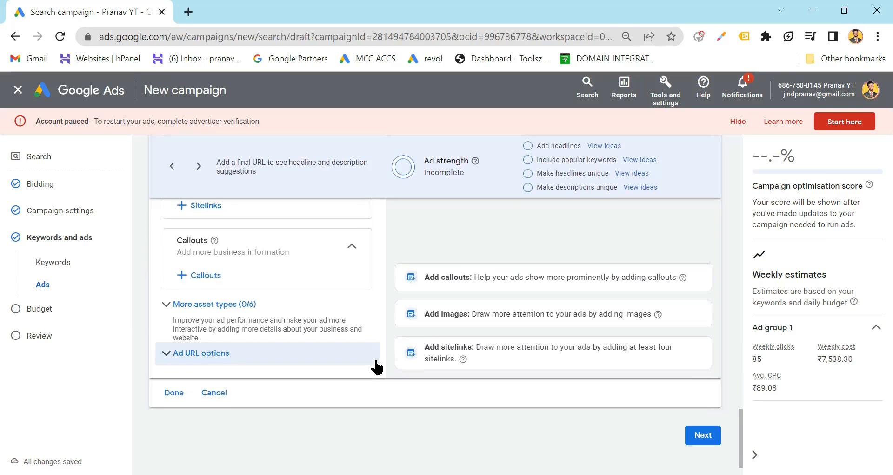
pyautogui.scroll(5, 460, 262)
pyautogui.scroll(5, 459, 261)
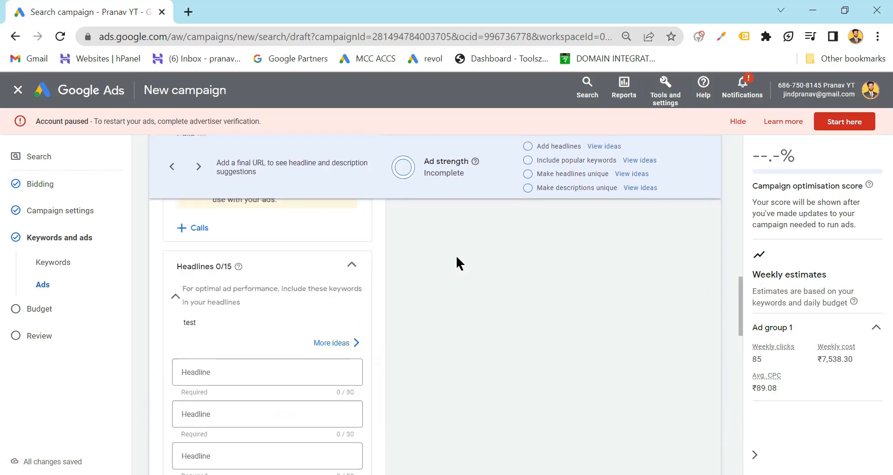
pyautogui.scroll(4, 288, 281)
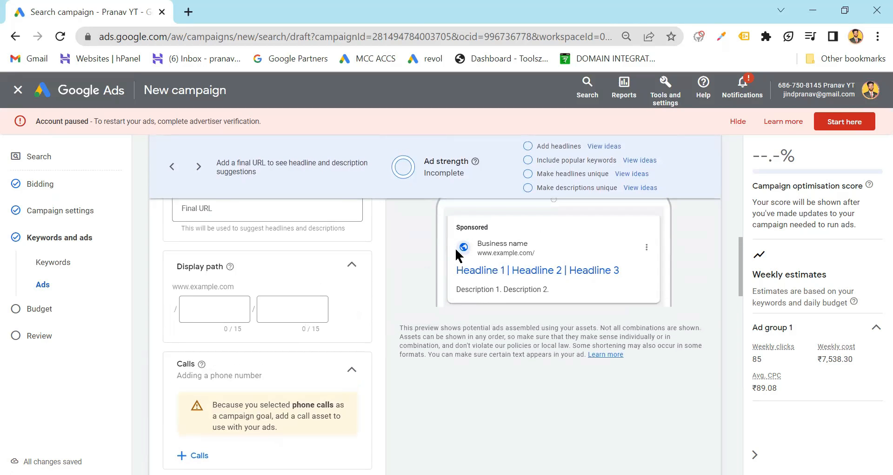
pyautogui.moveTo(440, 228); pyautogui.dragTo(583, 298)
pyautogui.click(526, 282)
# Go to the campaign's budget stage and choose to set a custom budget.
pyautogui.click(44, 308)
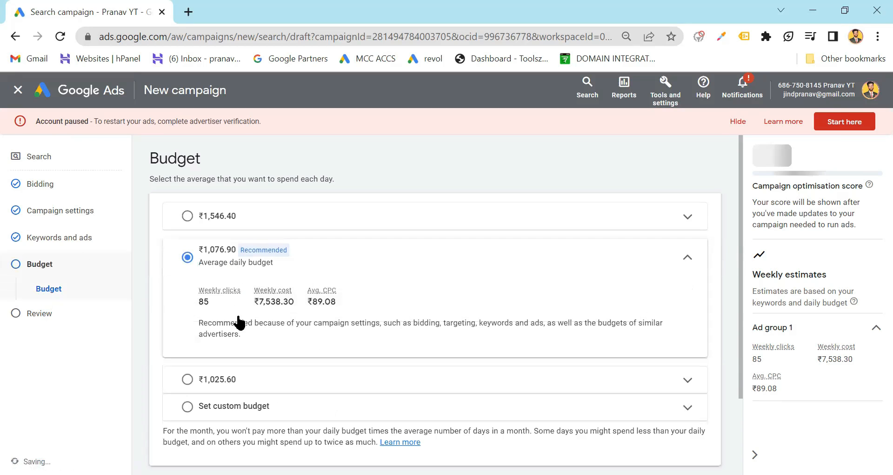
pyautogui.scroll(-2, 306, 354)
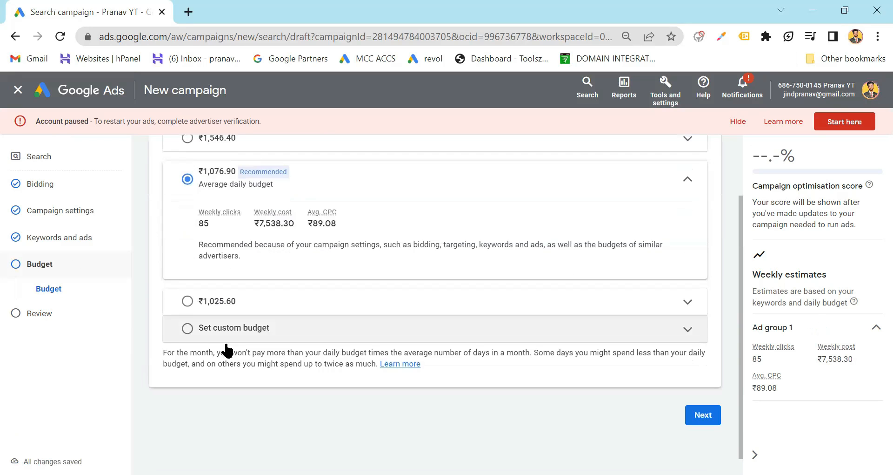
pyautogui.click(189, 327)
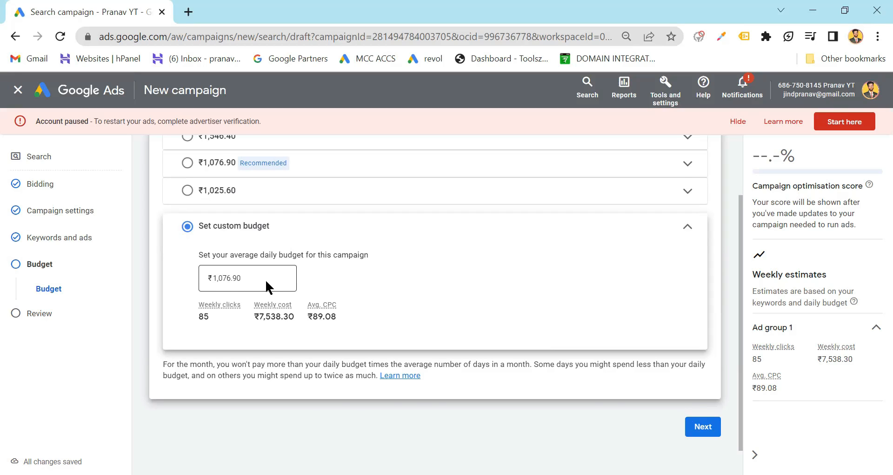
# Examine the custom average daily budget amount alongside the suggested budget options and estimates.
pyautogui.scroll(2, 266, 285)
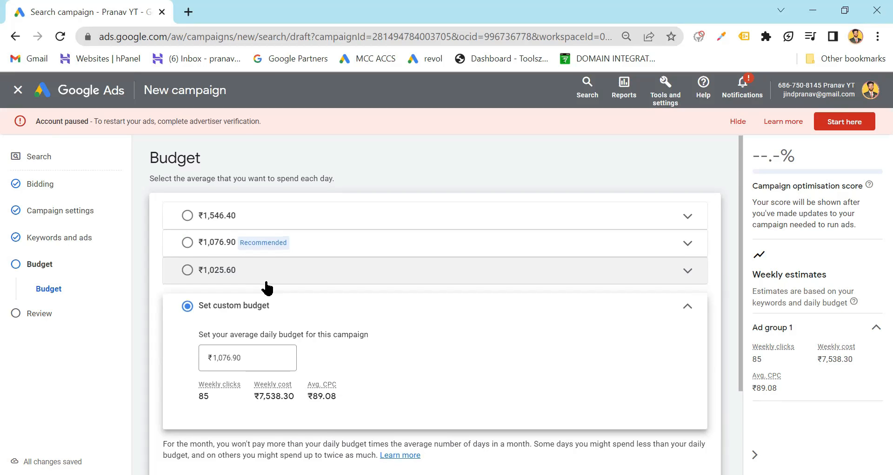
pyautogui.scroll(-2, 267, 288)
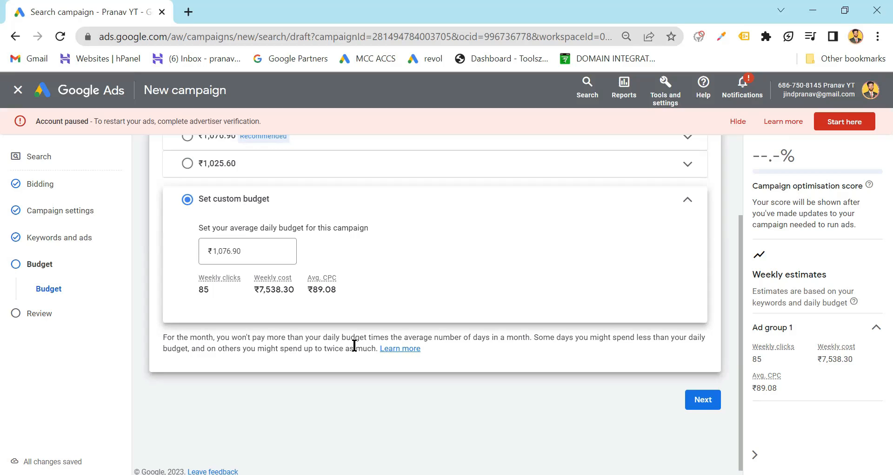
pyautogui.scroll(1, 355, 346)
pyautogui.click(263, 285)
pyautogui.hotkey('ctrl', 'a')
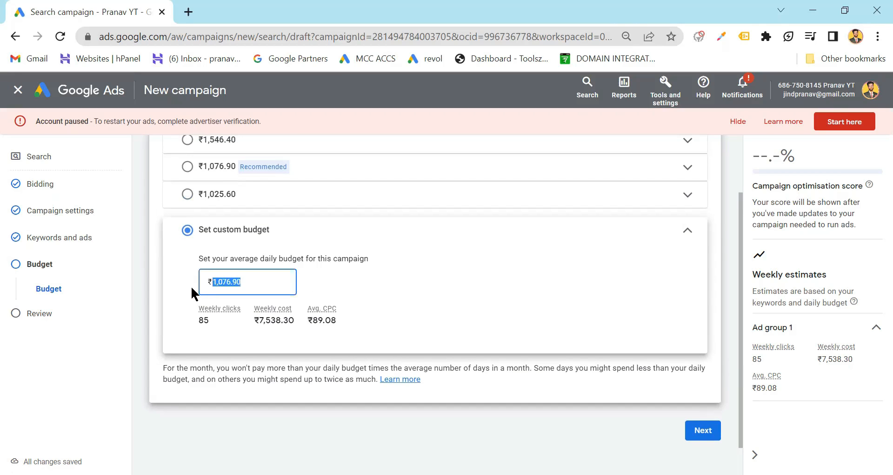
pyautogui.click(665, 96)
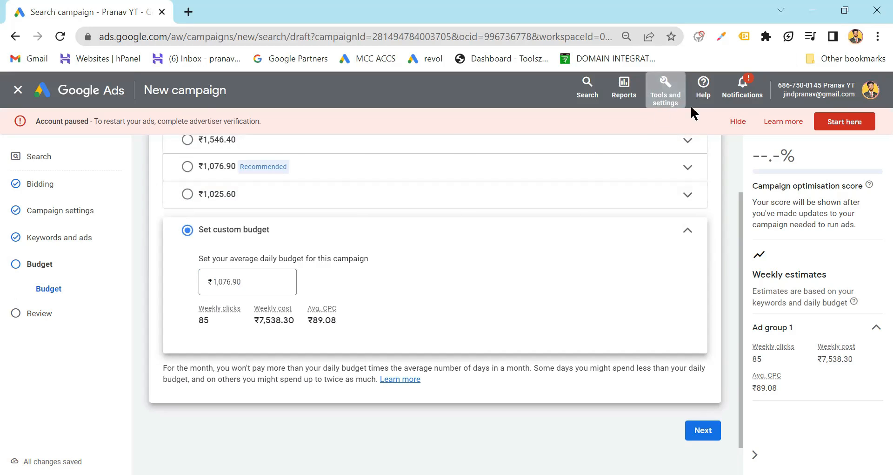
pyautogui.click(507, 90)
pyautogui.click(218, 281)
pyautogui.hotkey('ctrl', 'a')
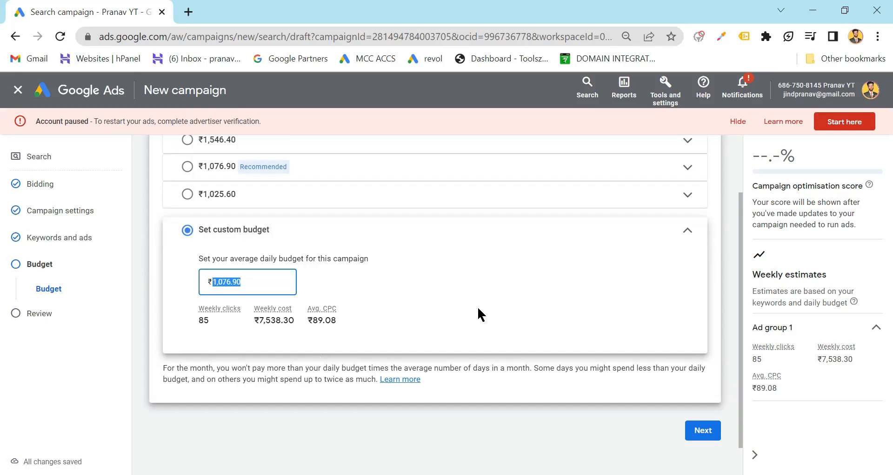
pyautogui.scroll(-1, 478, 313)
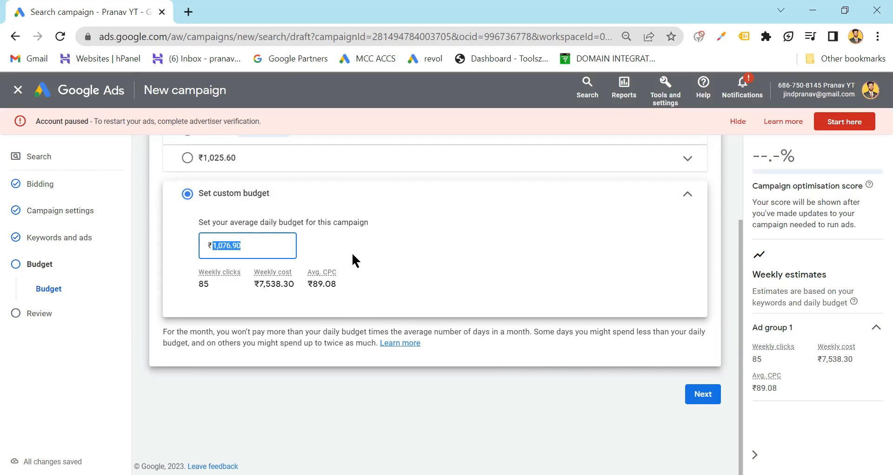
pyautogui.scroll(2, 353, 254)
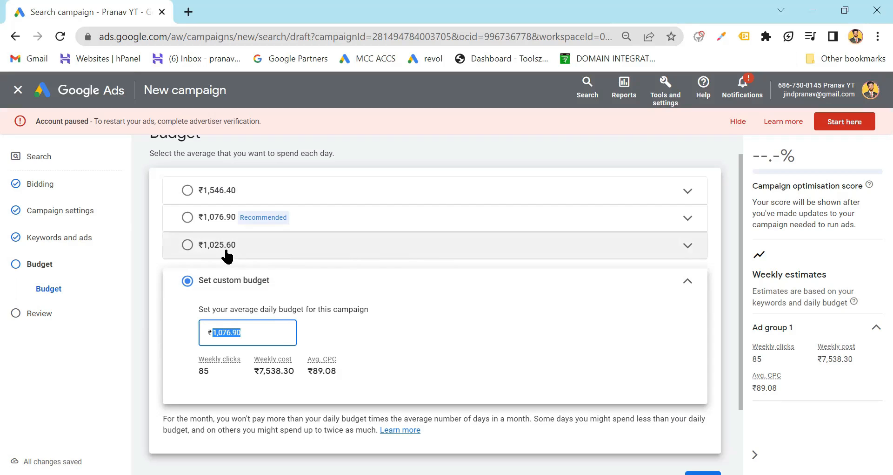
# Return to the campaign's bidding settings.
pyautogui.click(39, 187)
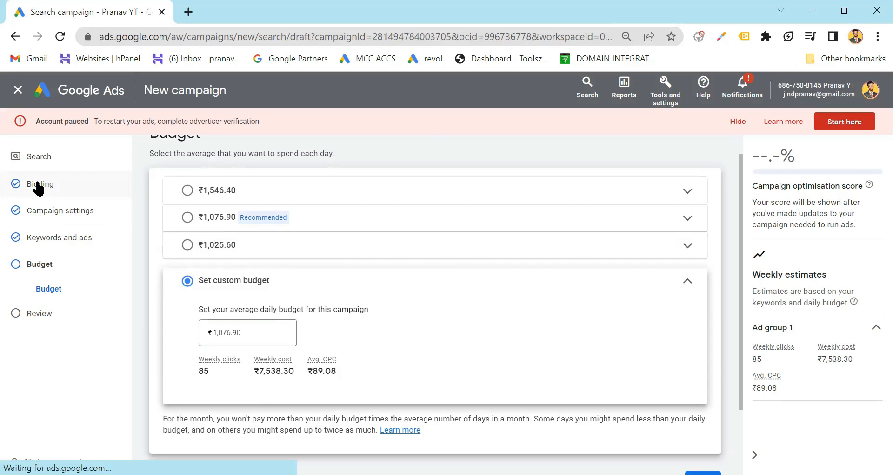